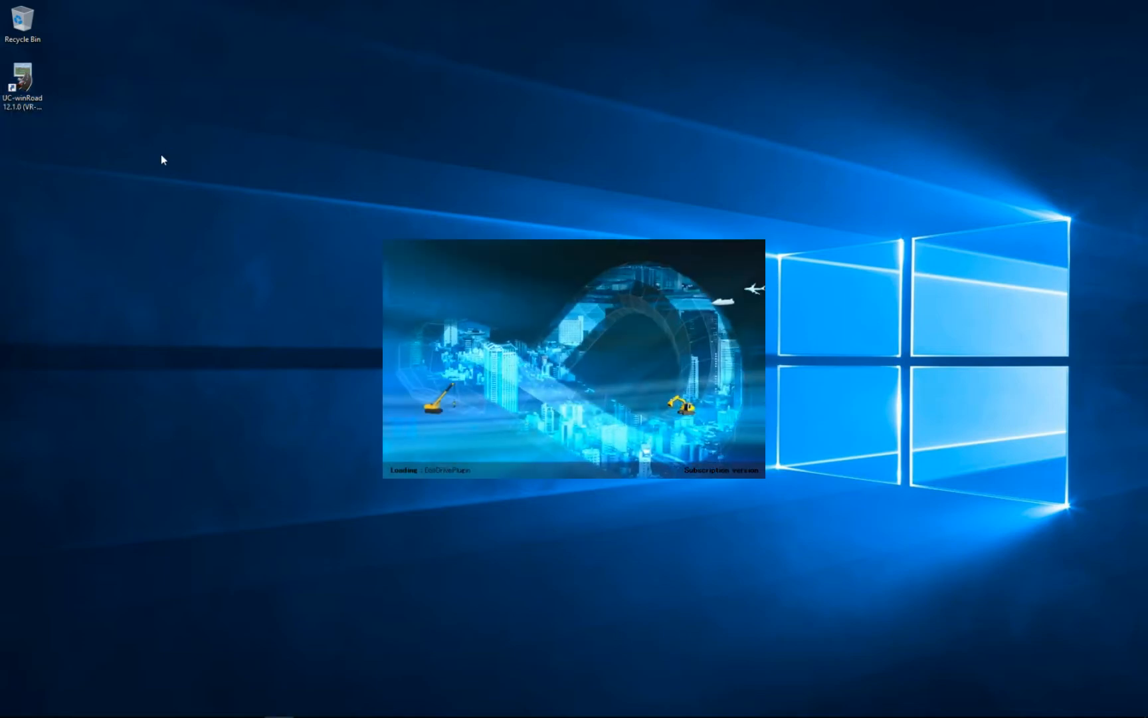
Open the default editing settings and pick Japan as the location setting, then cancel the dialog.
click(451, 342)
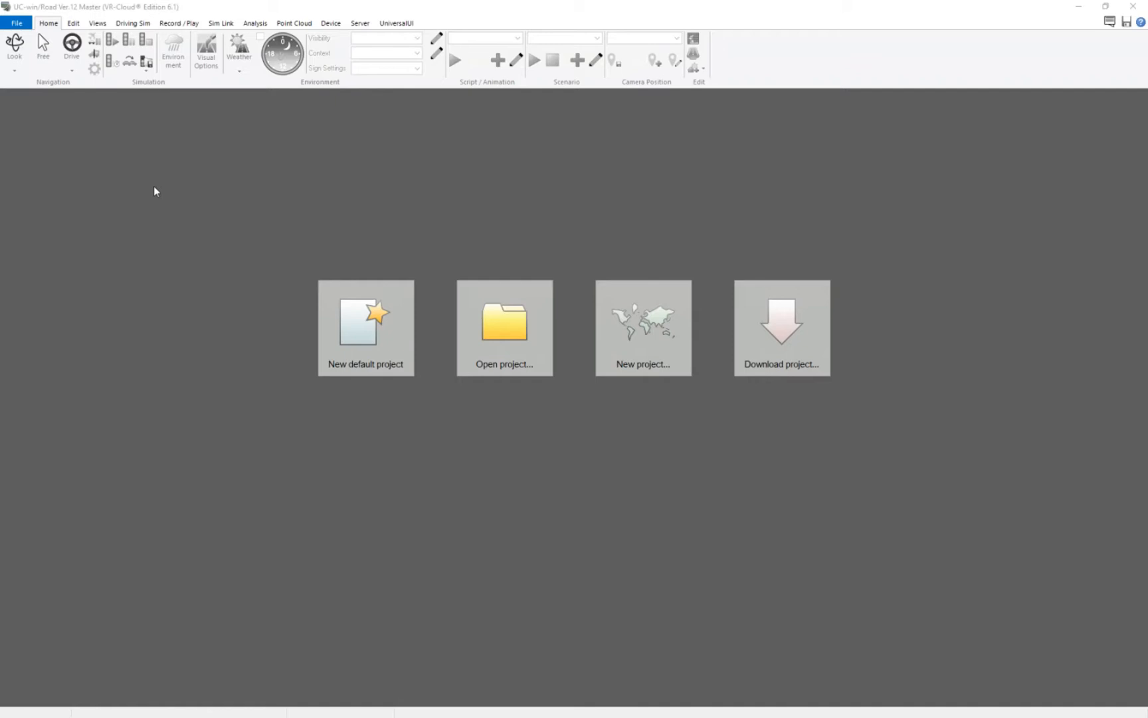
click(14, 24)
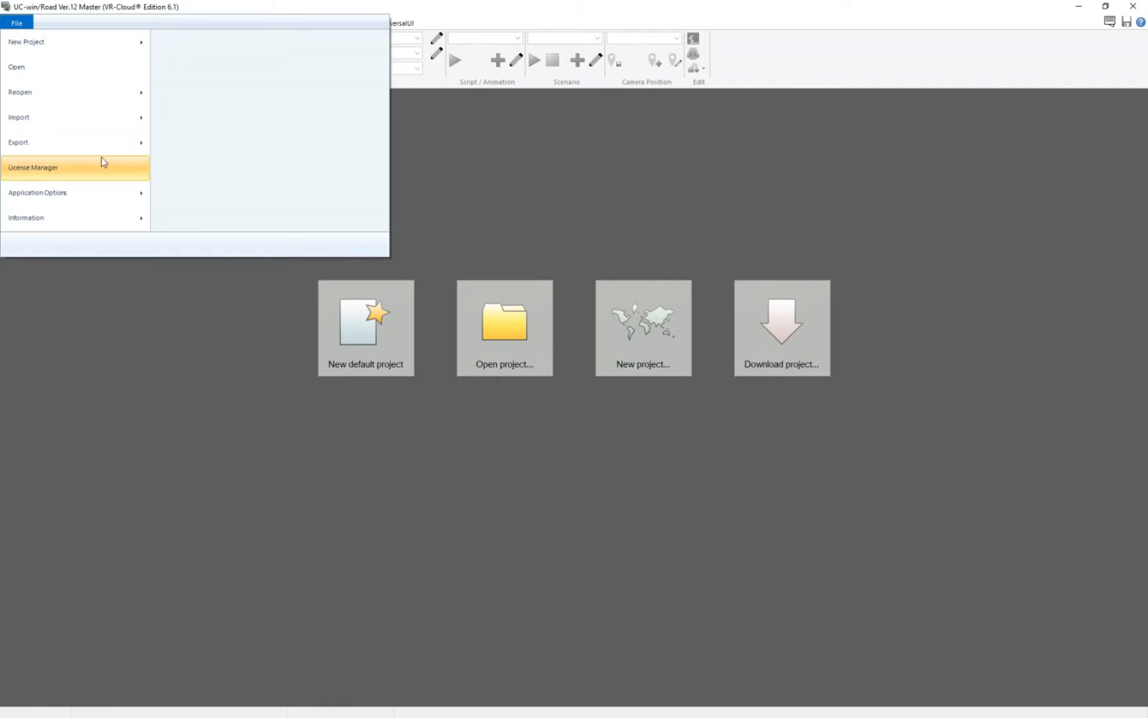
mouse_move(101, 198)
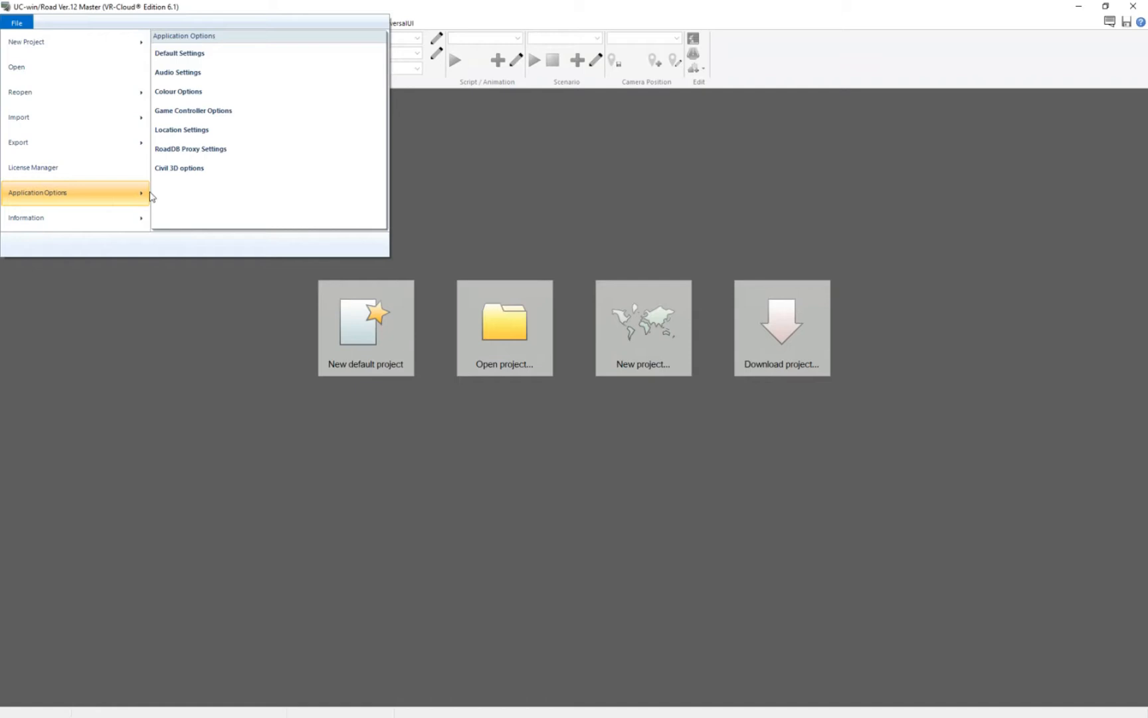
click(196, 61)
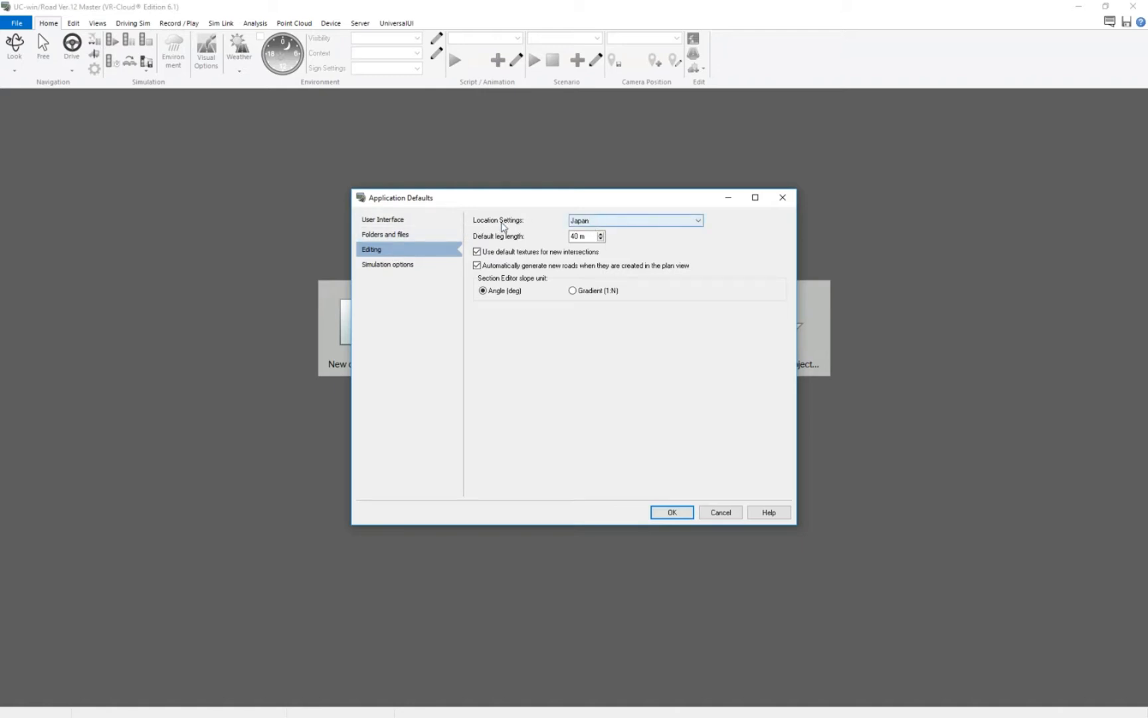
click(586, 221)
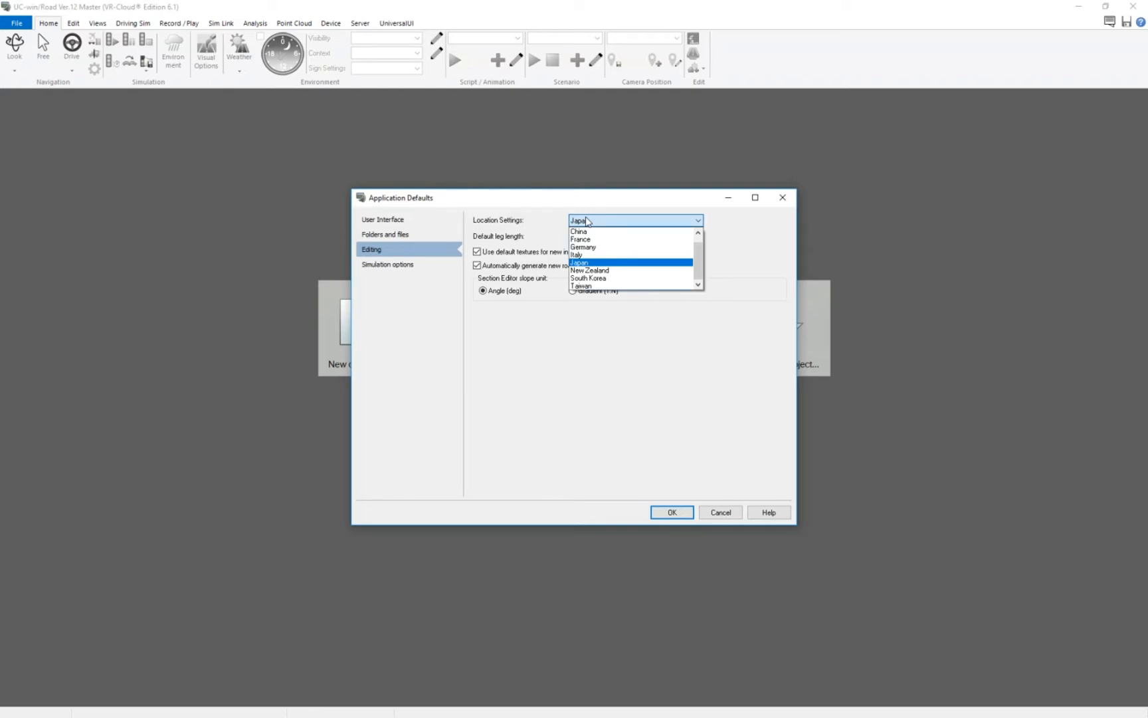
click(584, 263)
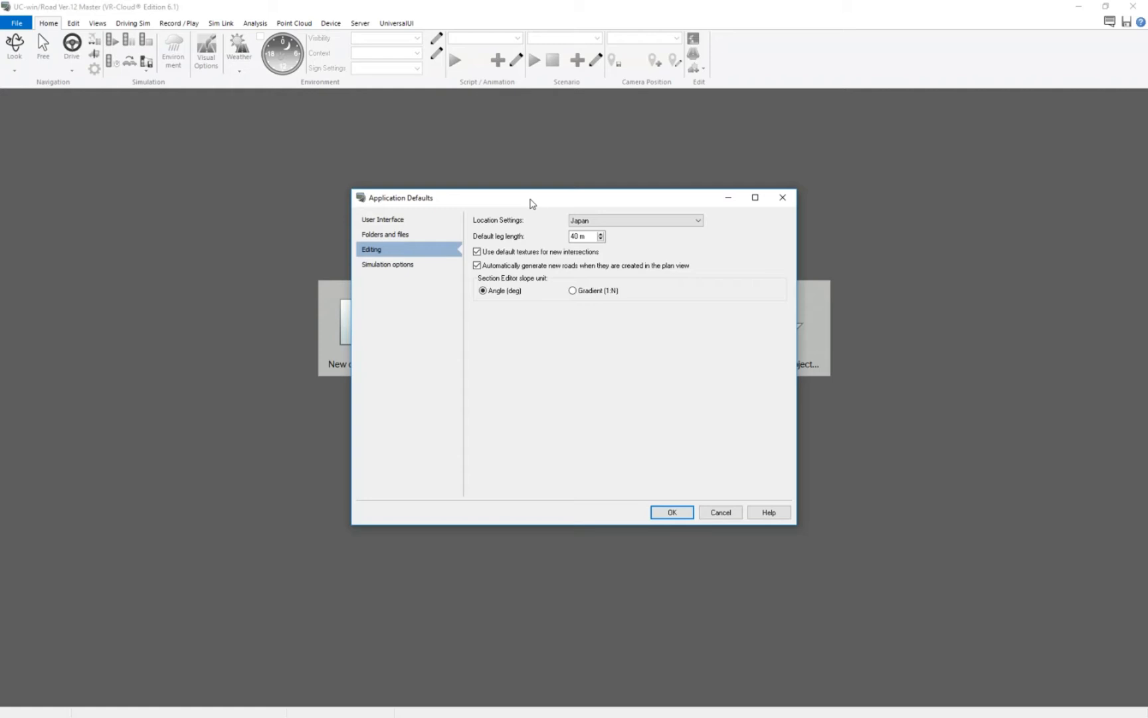
click(720, 512)
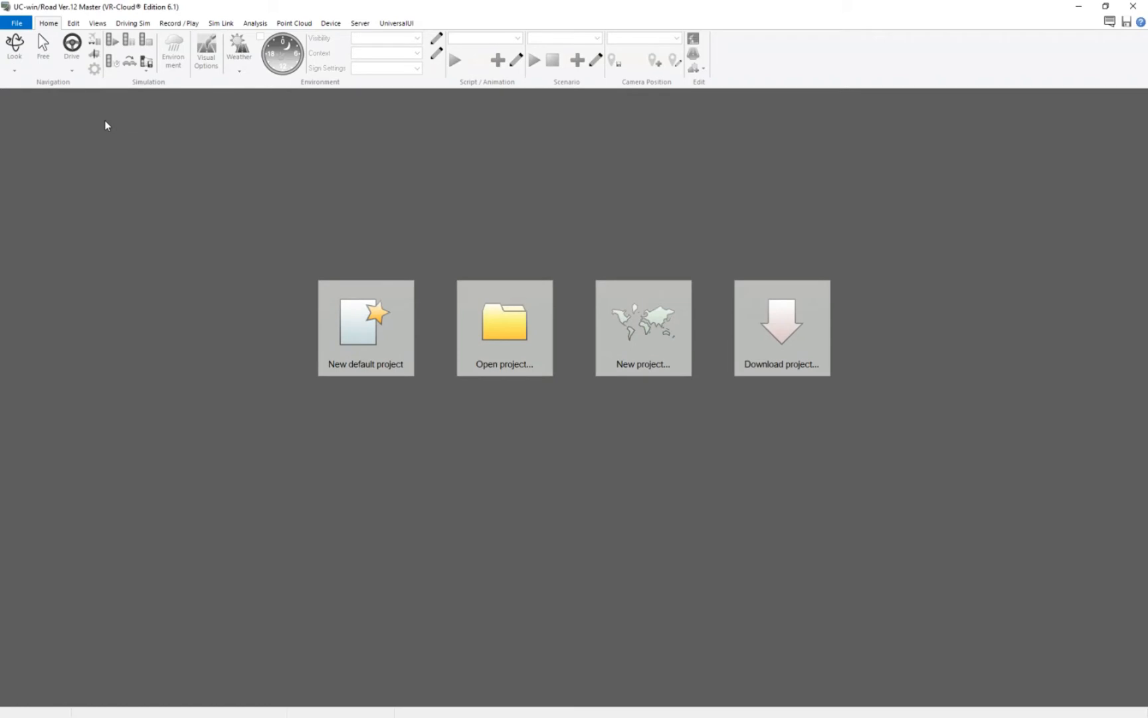
Start a new Japan terrain project, zoom into the Tokyo Bay area and select terrain tiles, then cancel.
click(17, 24)
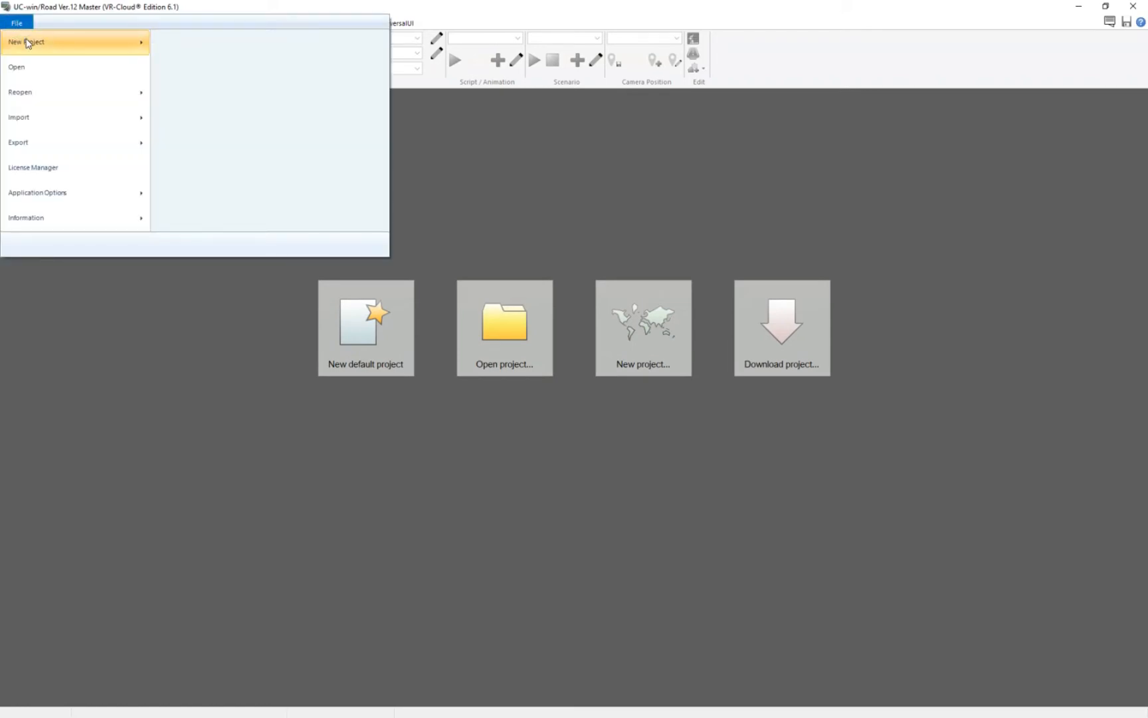
mouse_move(27, 43)
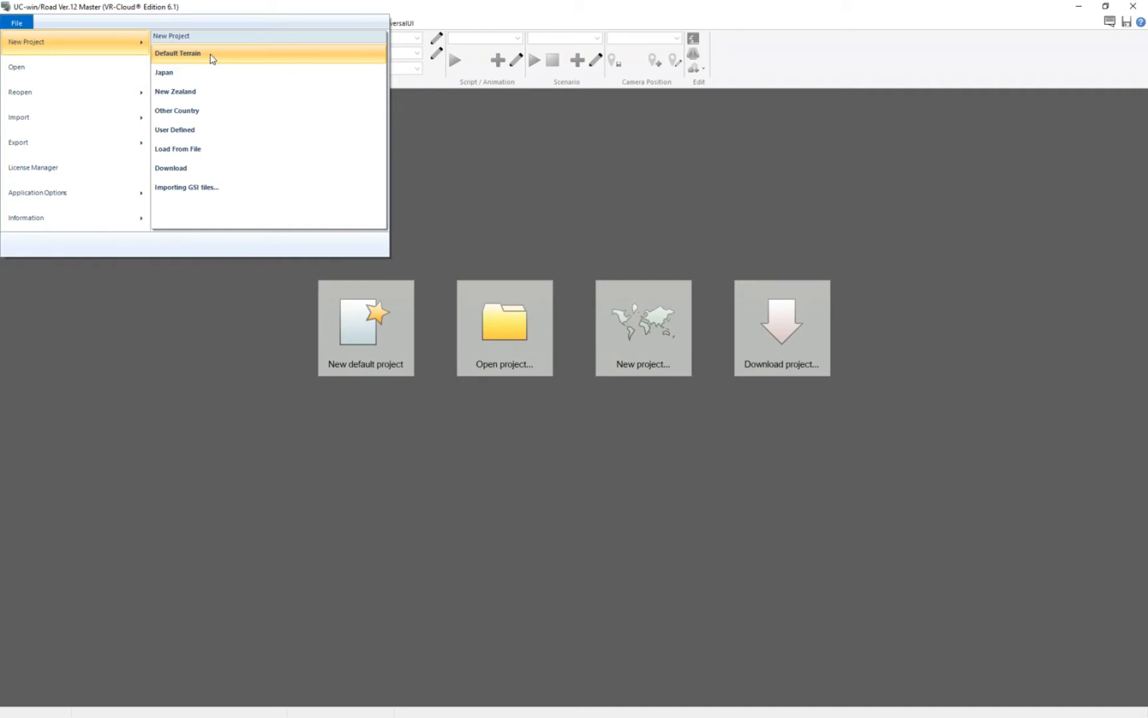
click(220, 73)
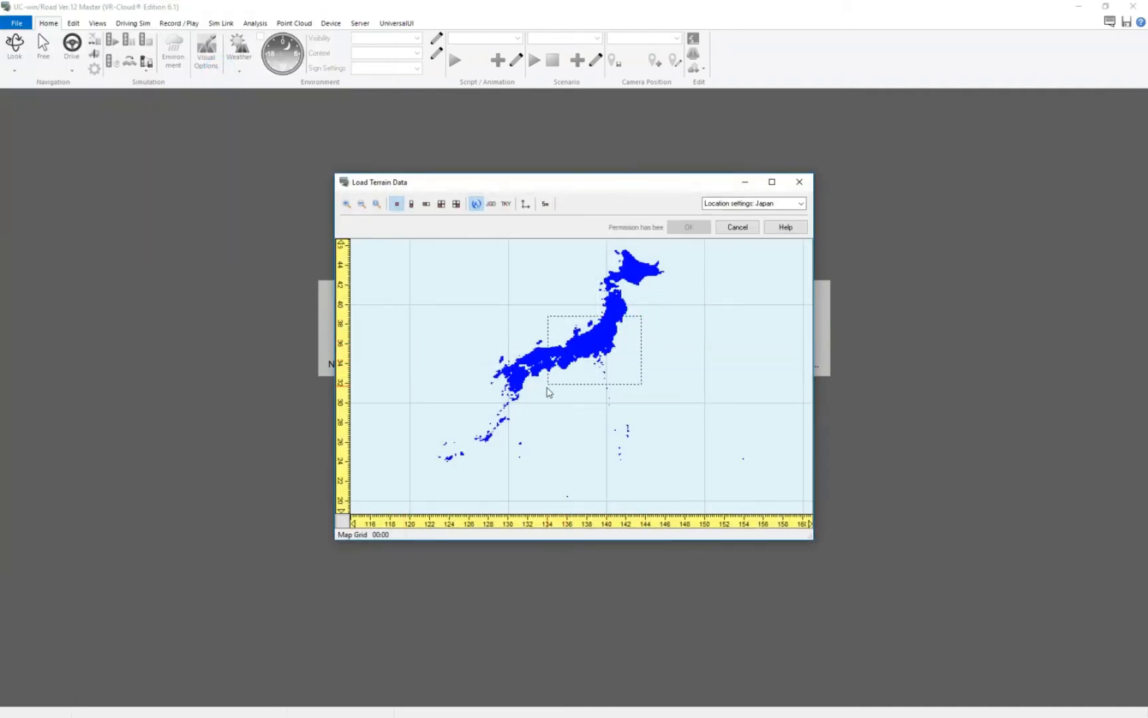
click(549, 392)
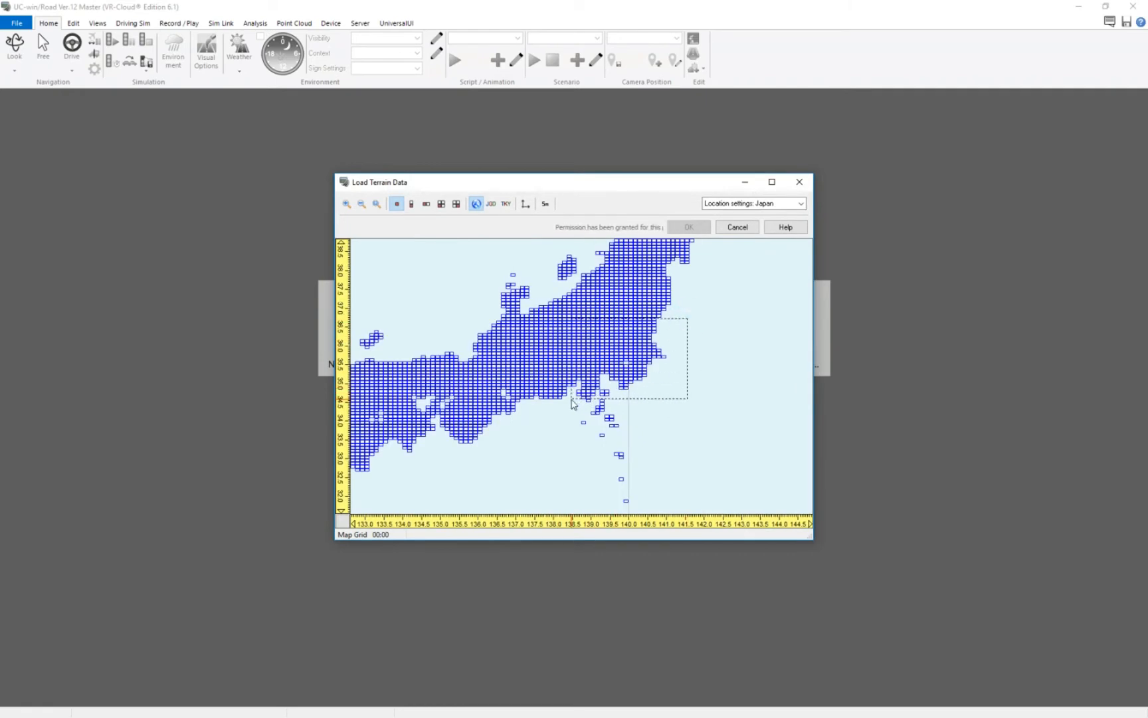
click(573, 403)
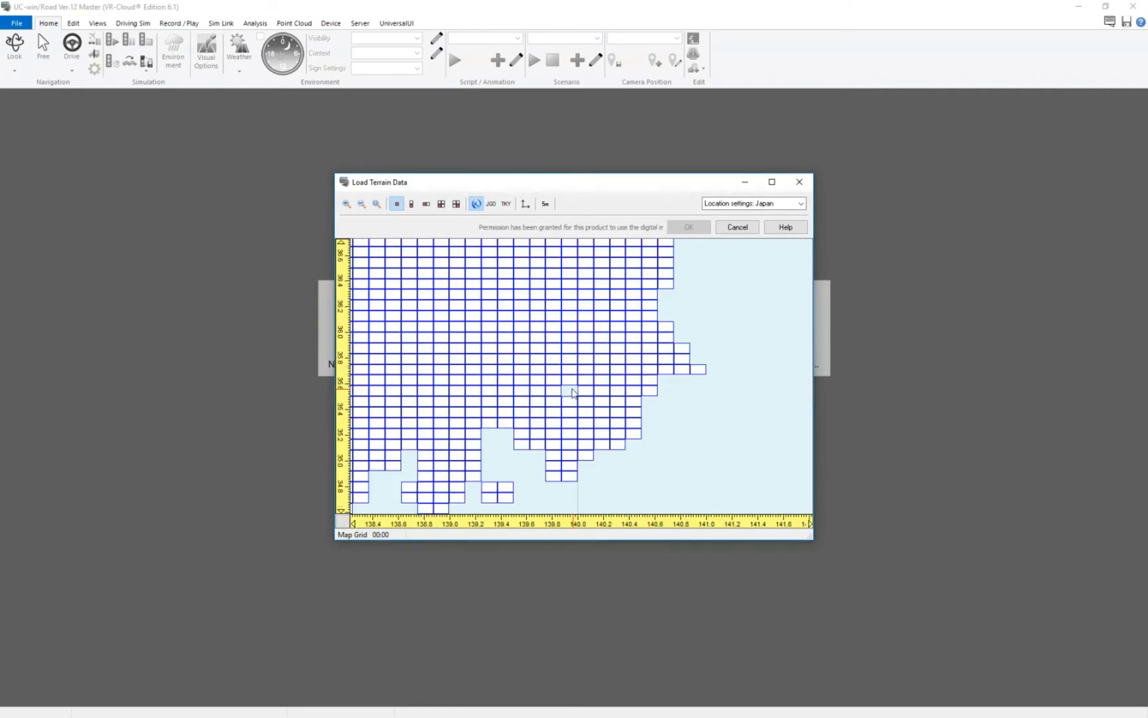
click(559, 390)
click(559, 381)
drag(588, 348, 517, 404)
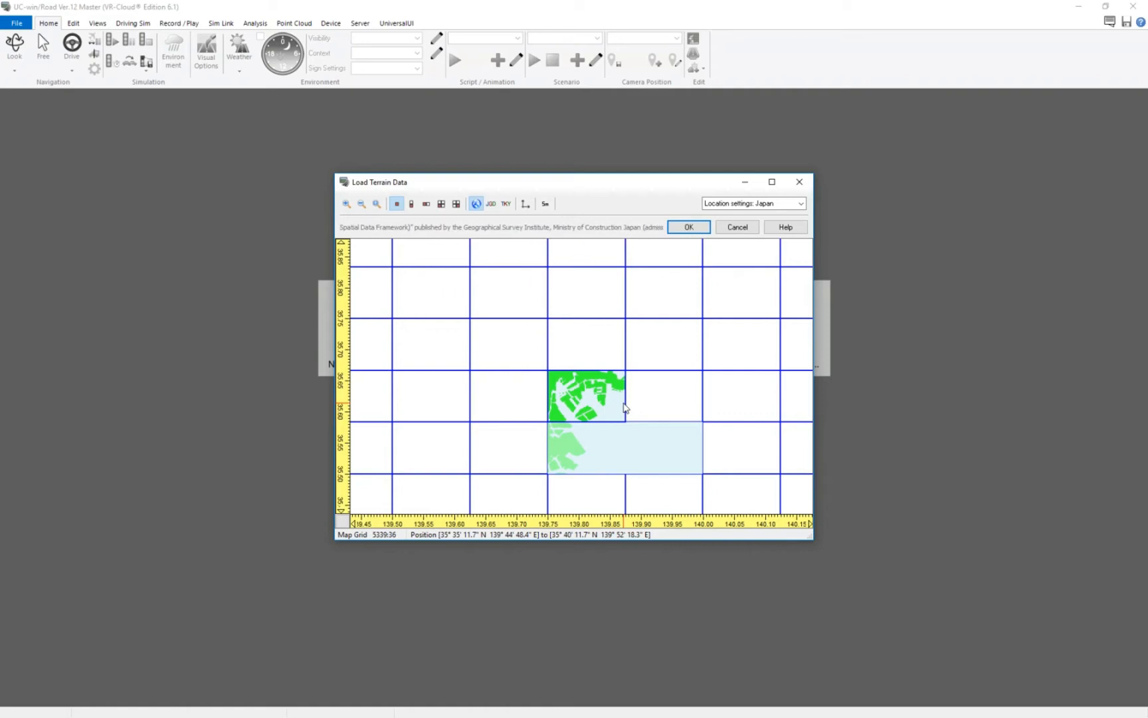
click(737, 226)
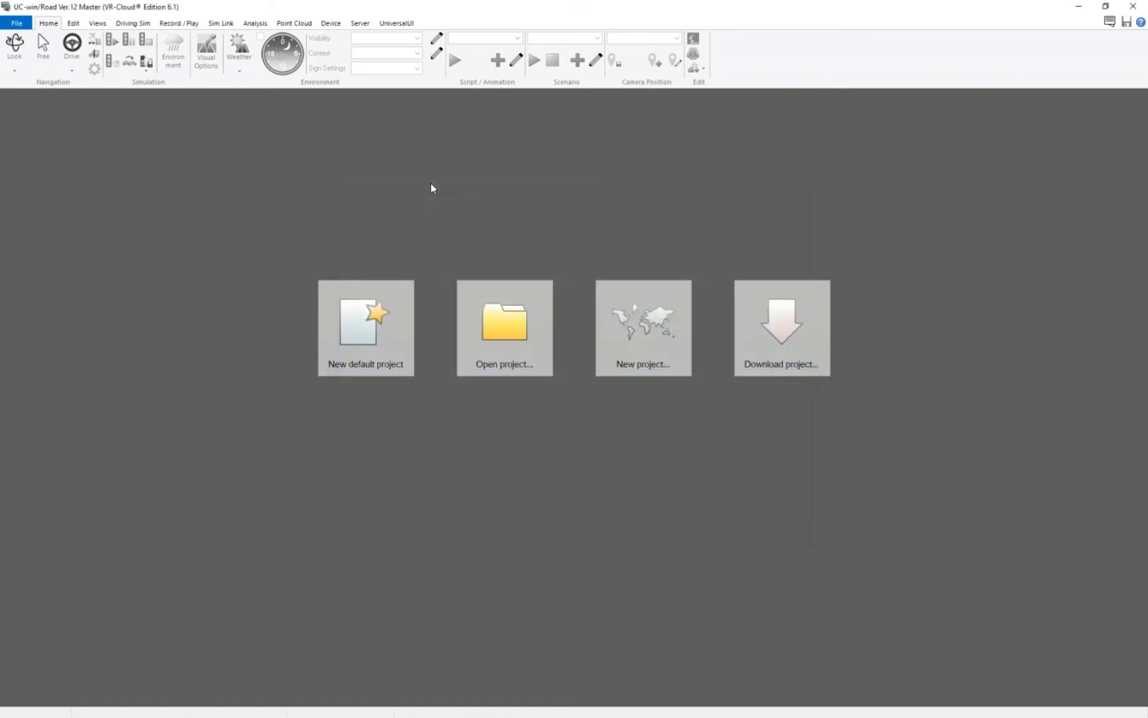
Open the Other Country terrain loader for a new project and cancel it.
click(16, 23)
mouse_move(16, 41)
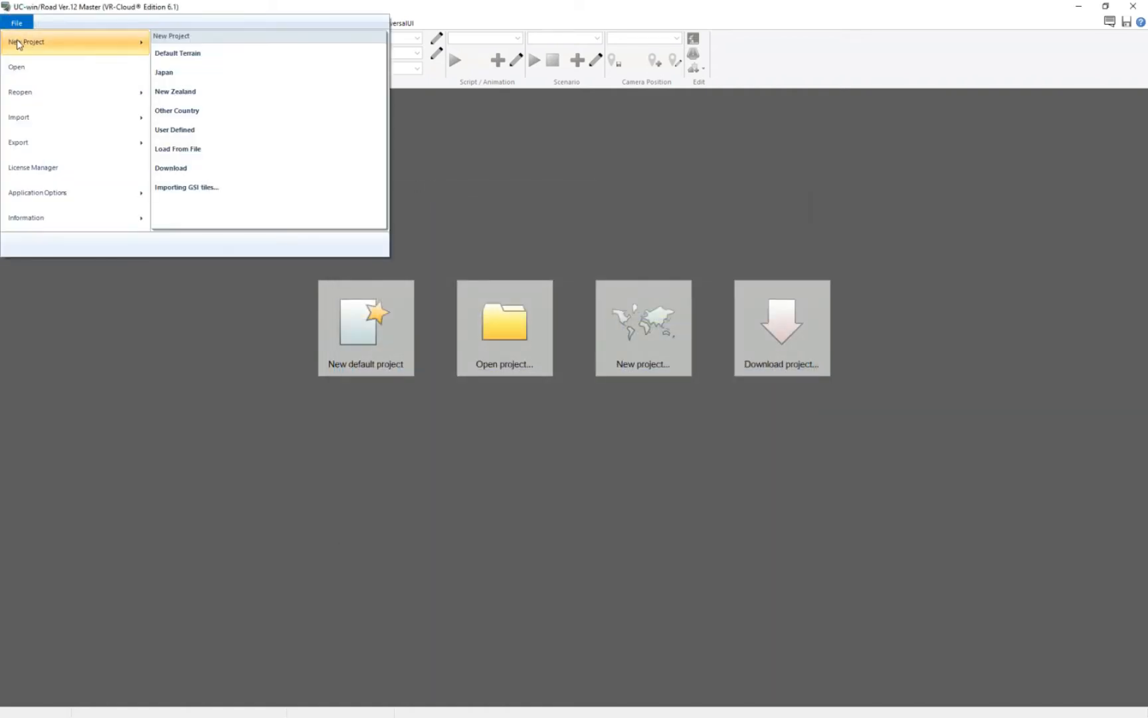
click(194, 113)
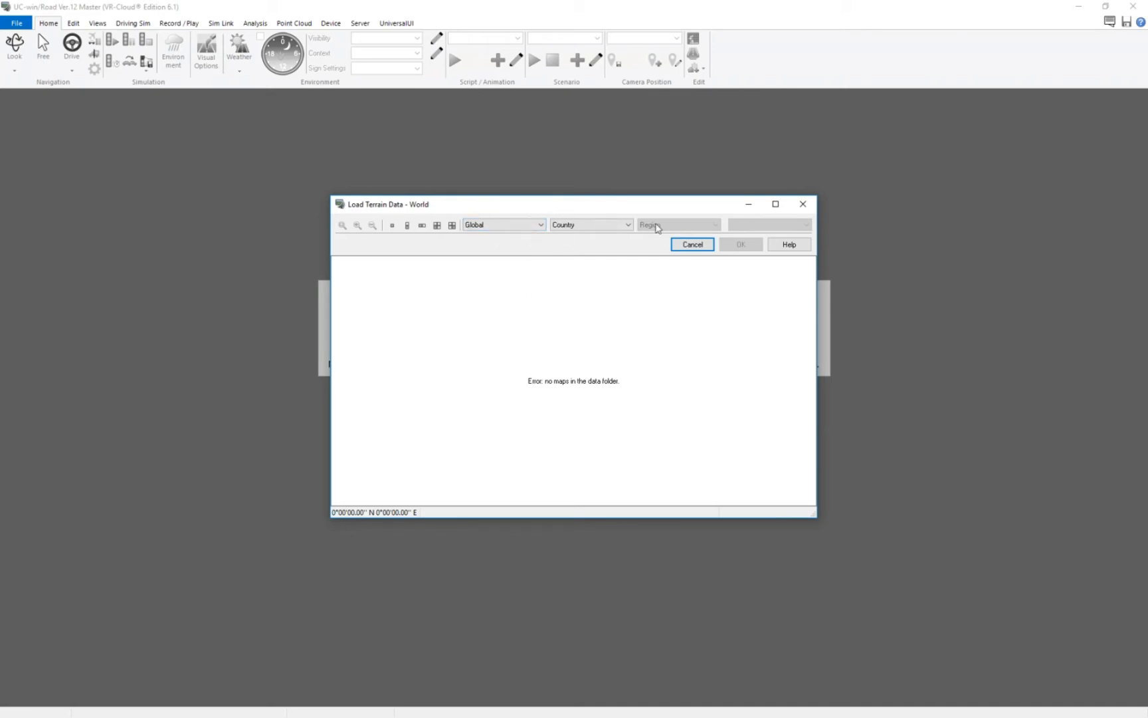
click(691, 244)
Open the User Defined new project terrain editor and cancel it.
click(15, 24)
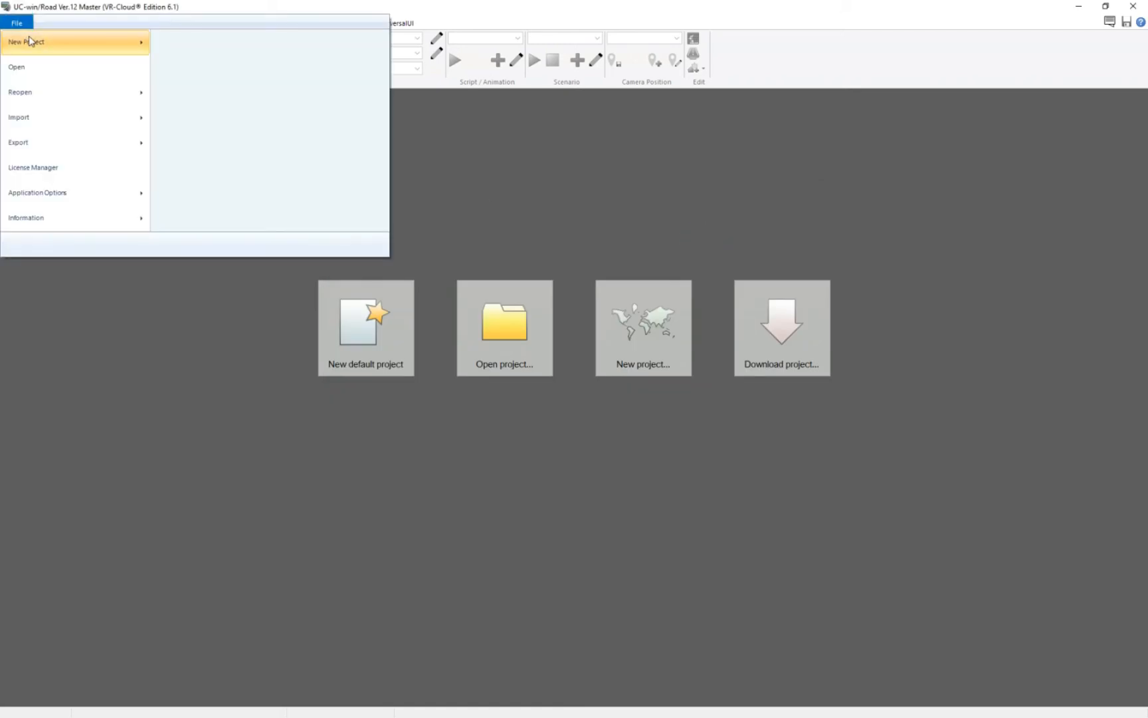
mouse_move(35, 41)
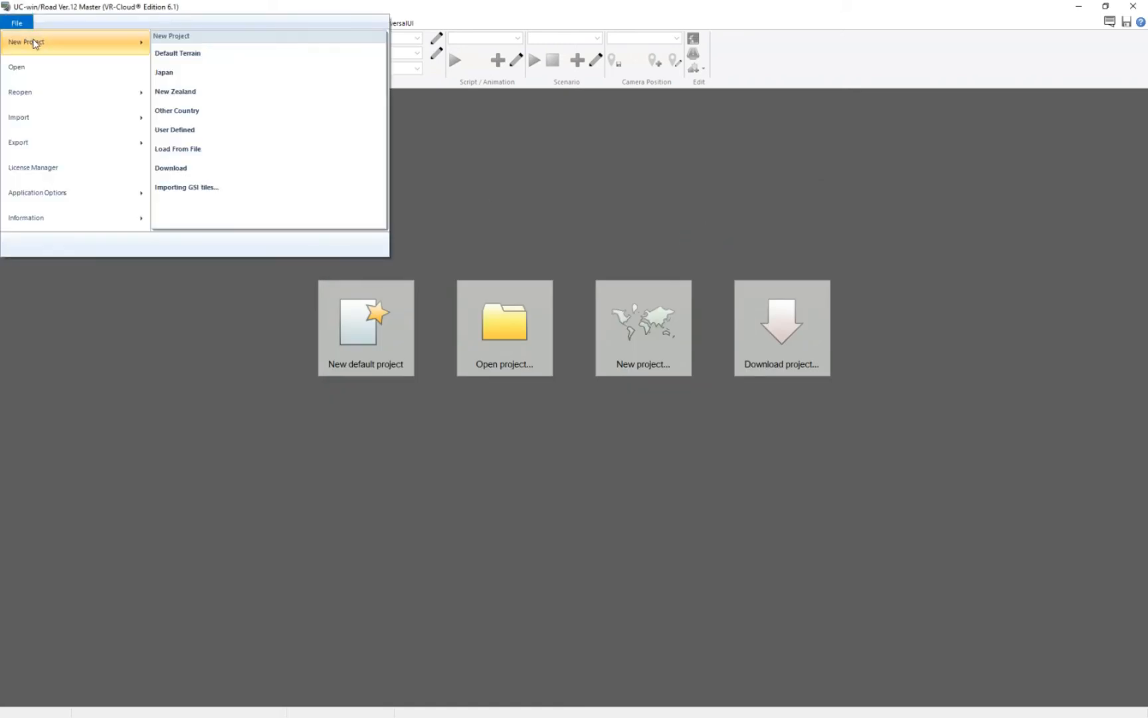
click(206, 131)
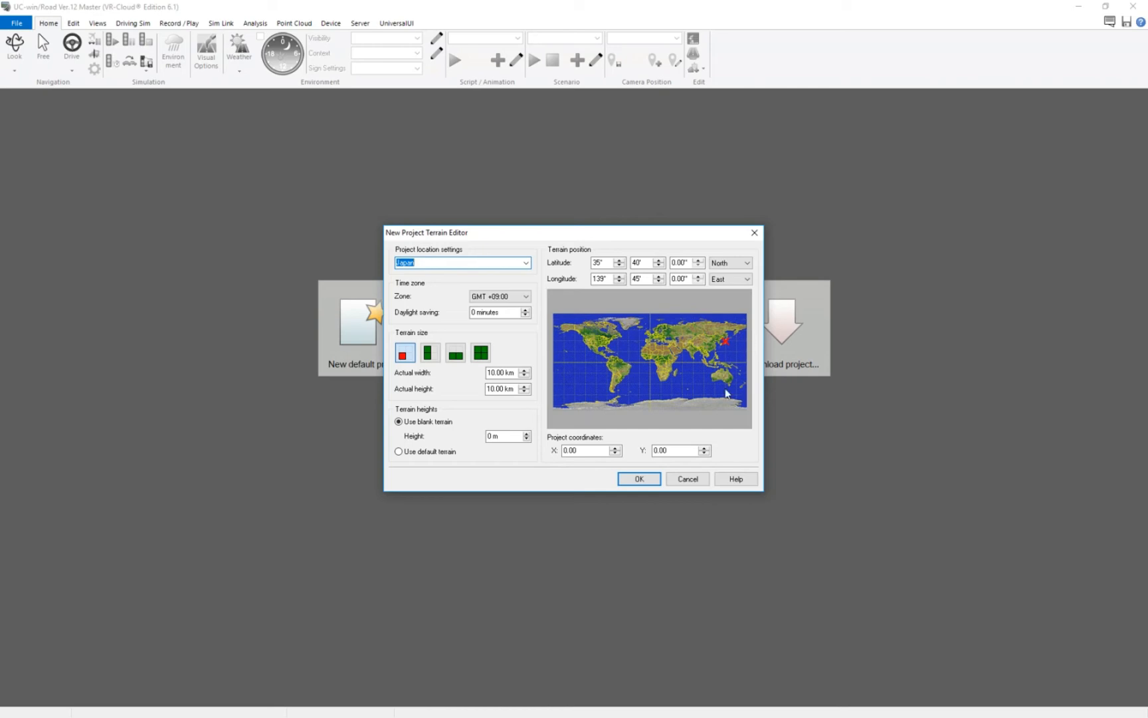
click(687, 480)
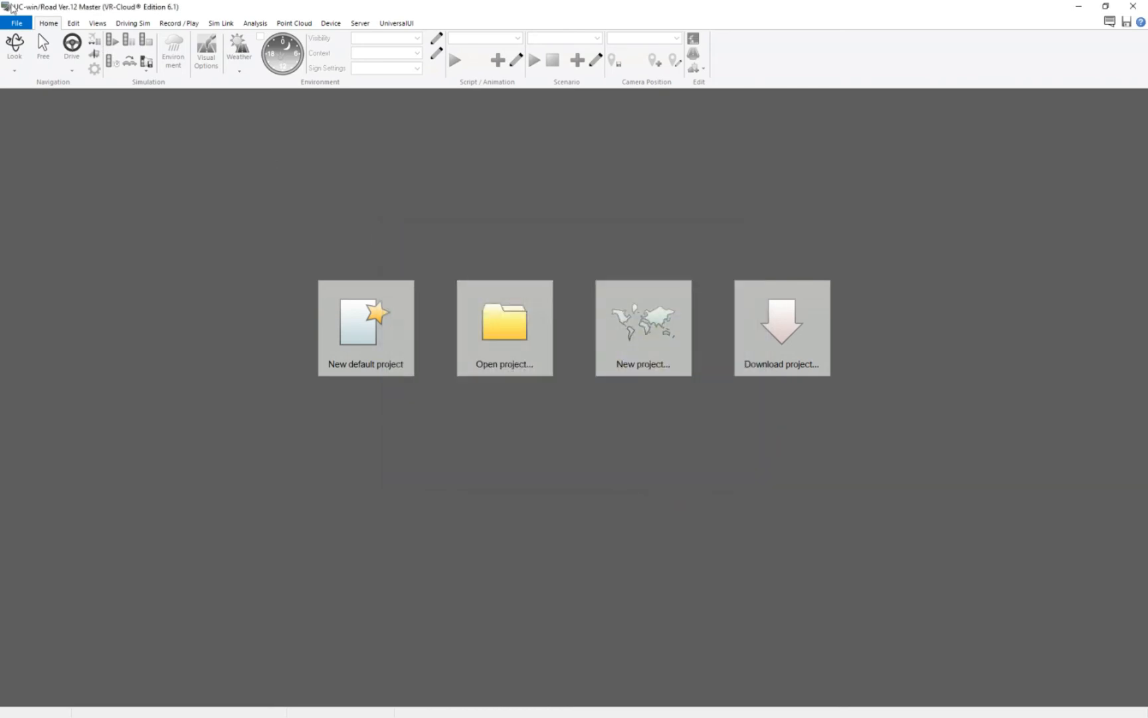
Start a new project by importing GSI tiles and maximize the tile setting window.
click(17, 23)
mouse_move(61, 45)
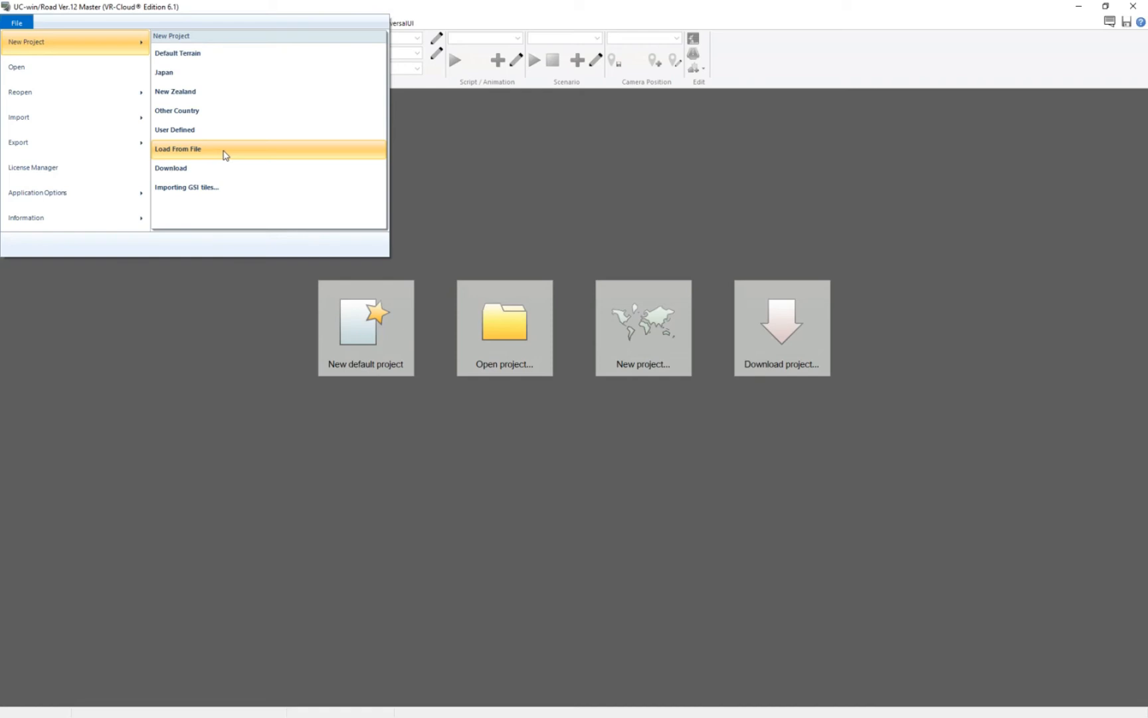
click(208, 191)
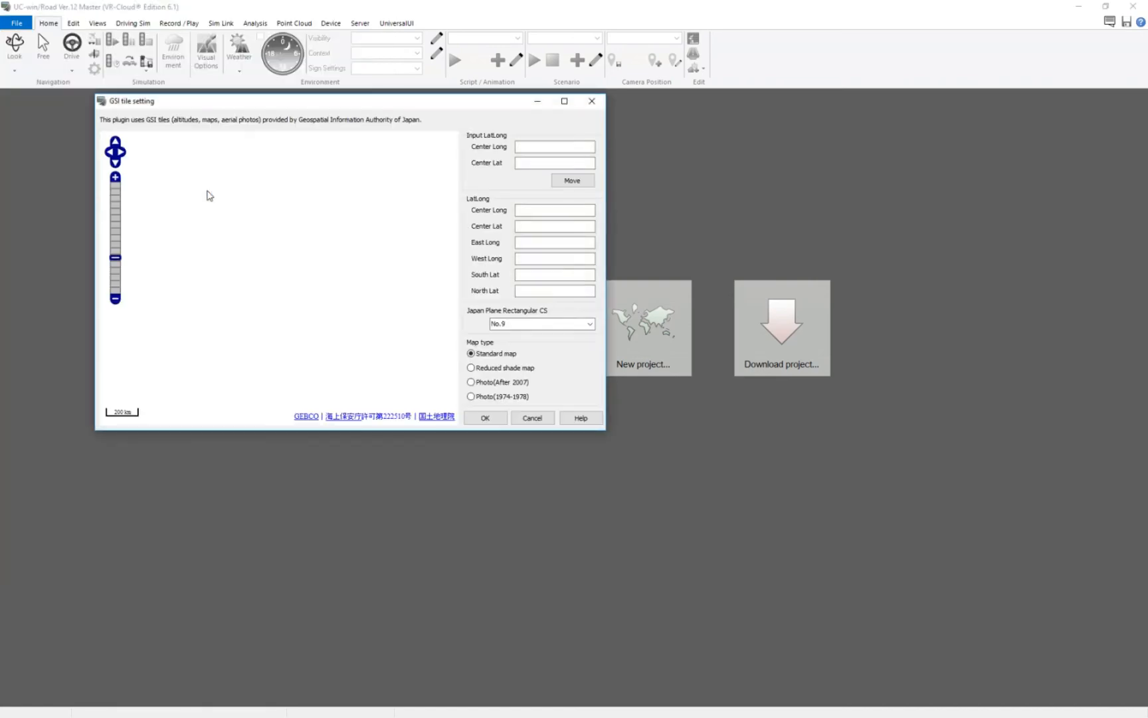
click(564, 101)
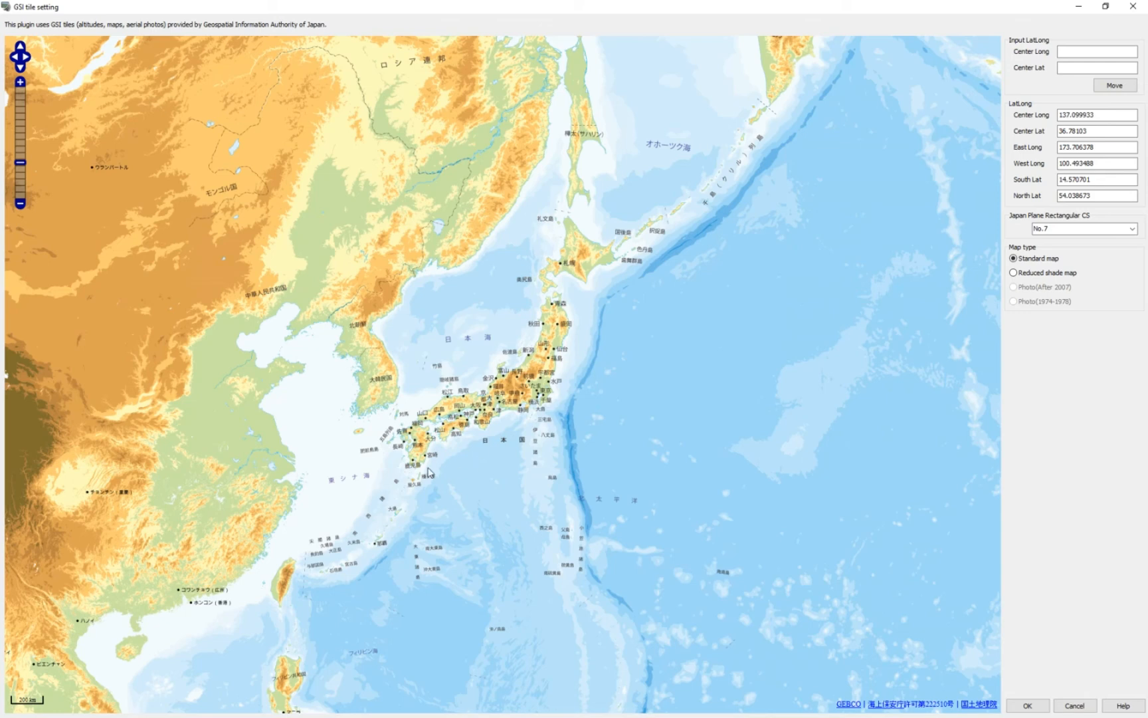
Zoom the map into the Miyazaki coast and switch the map type to Photo (After 2007).
scroll(429, 454, up, 2)
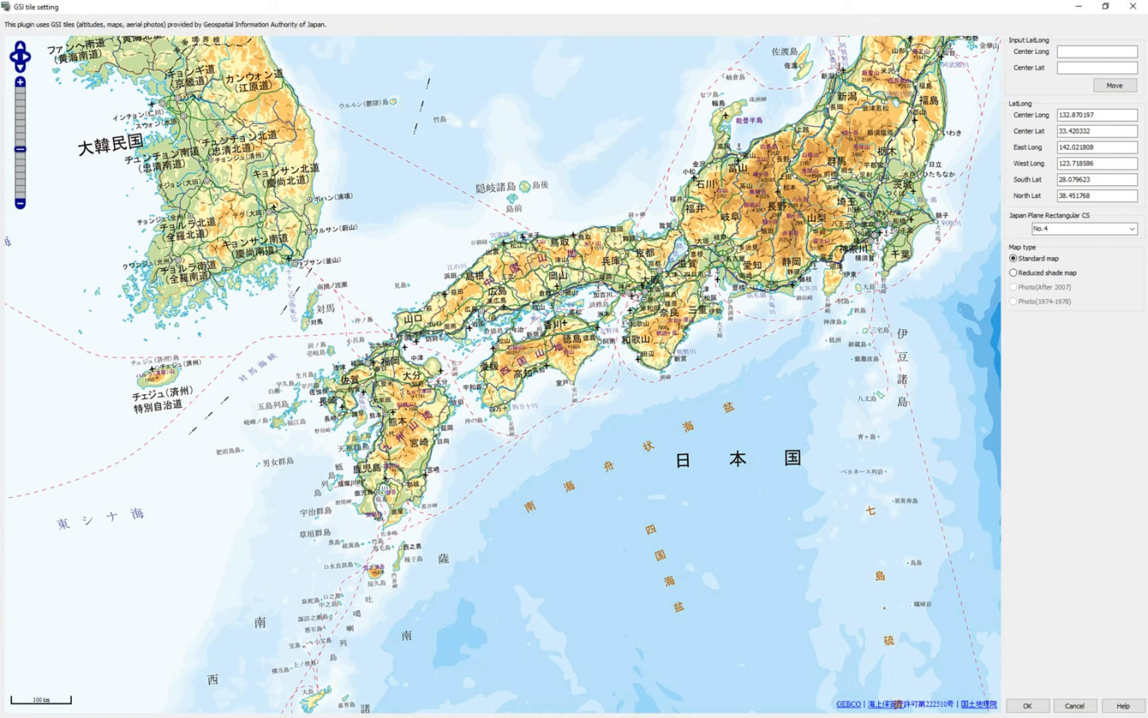
scroll(409, 495, up, 2)
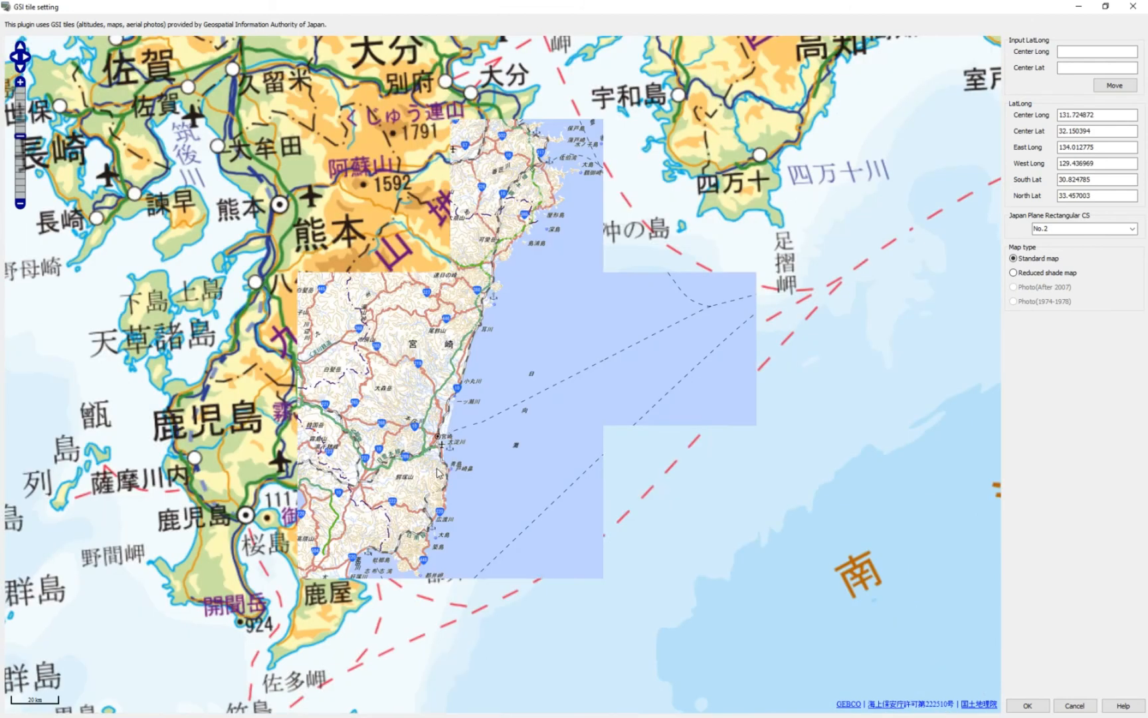
scroll(424, 457, up, 2)
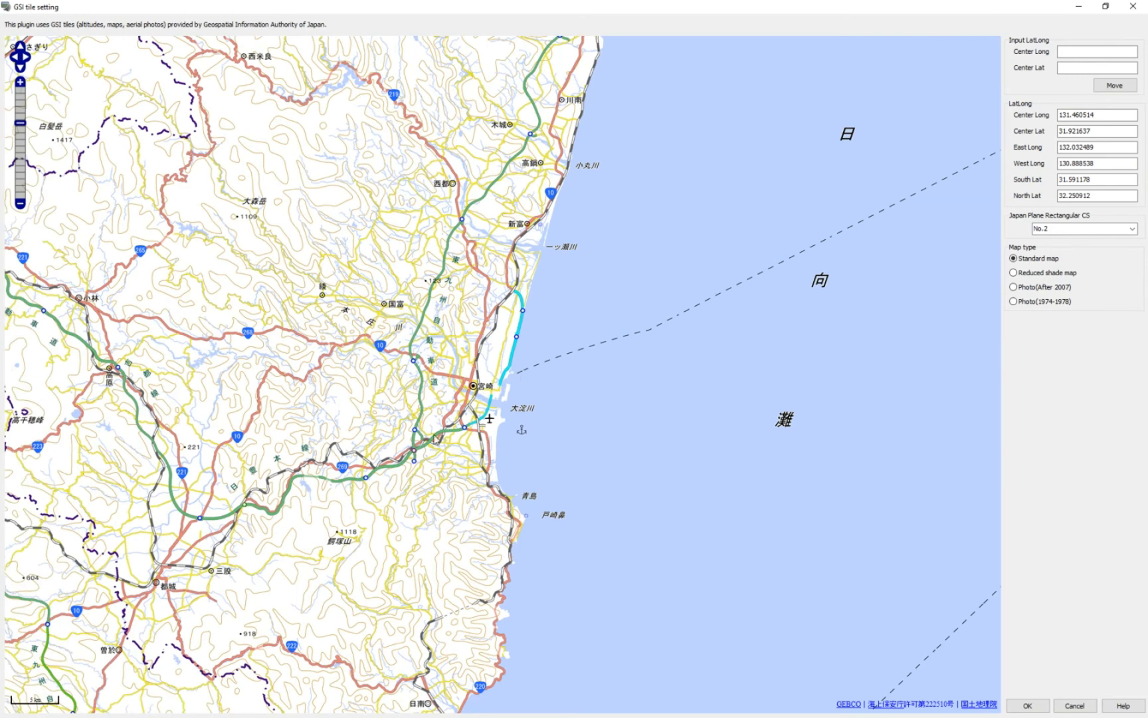
scroll(436, 439, up, 2)
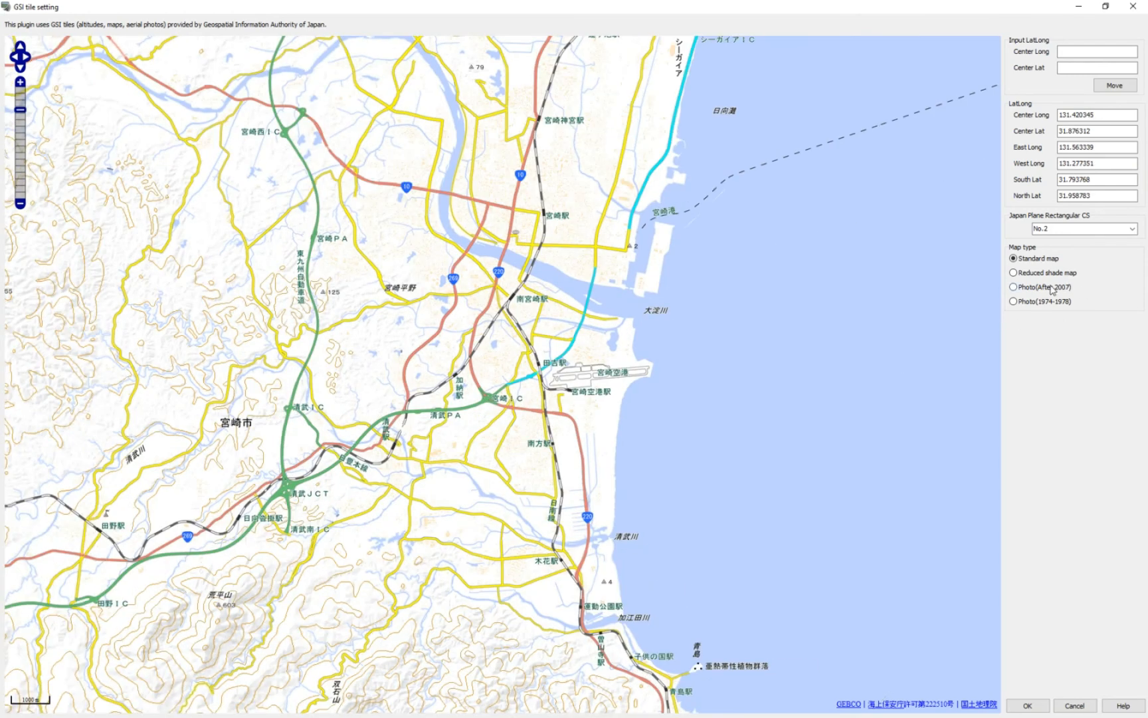
click(1051, 291)
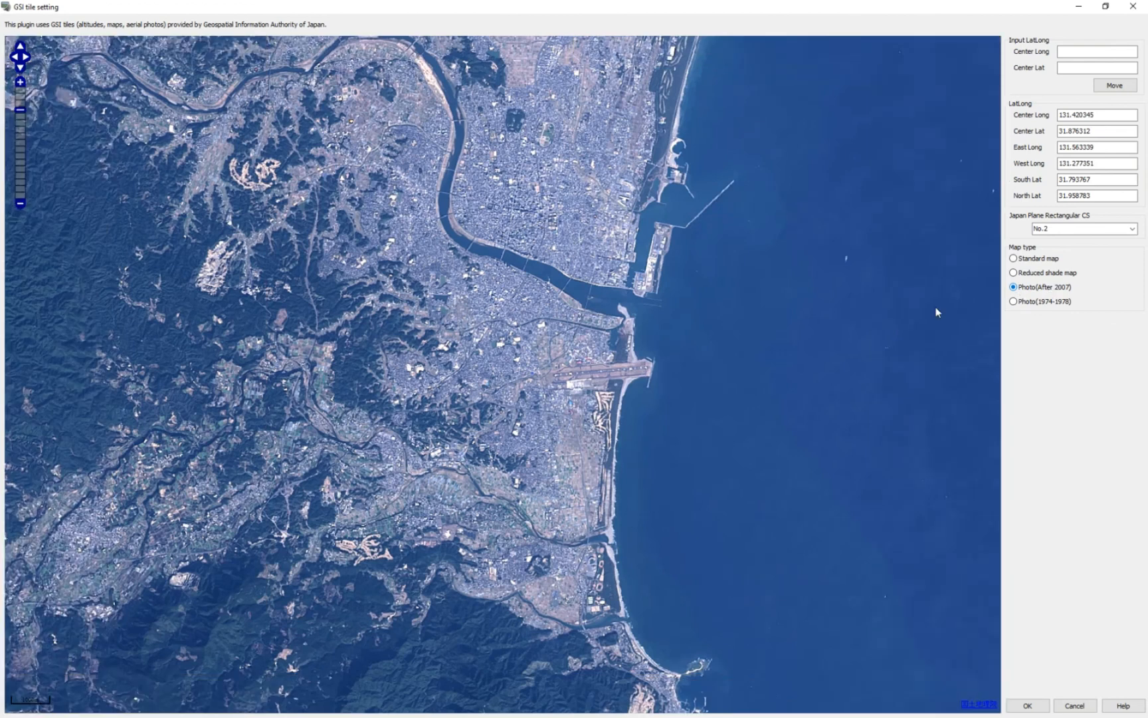
Frame the river area south of Miyazaki near the coast and import it as the project terrain.
scroll(542, 394, up, 1)
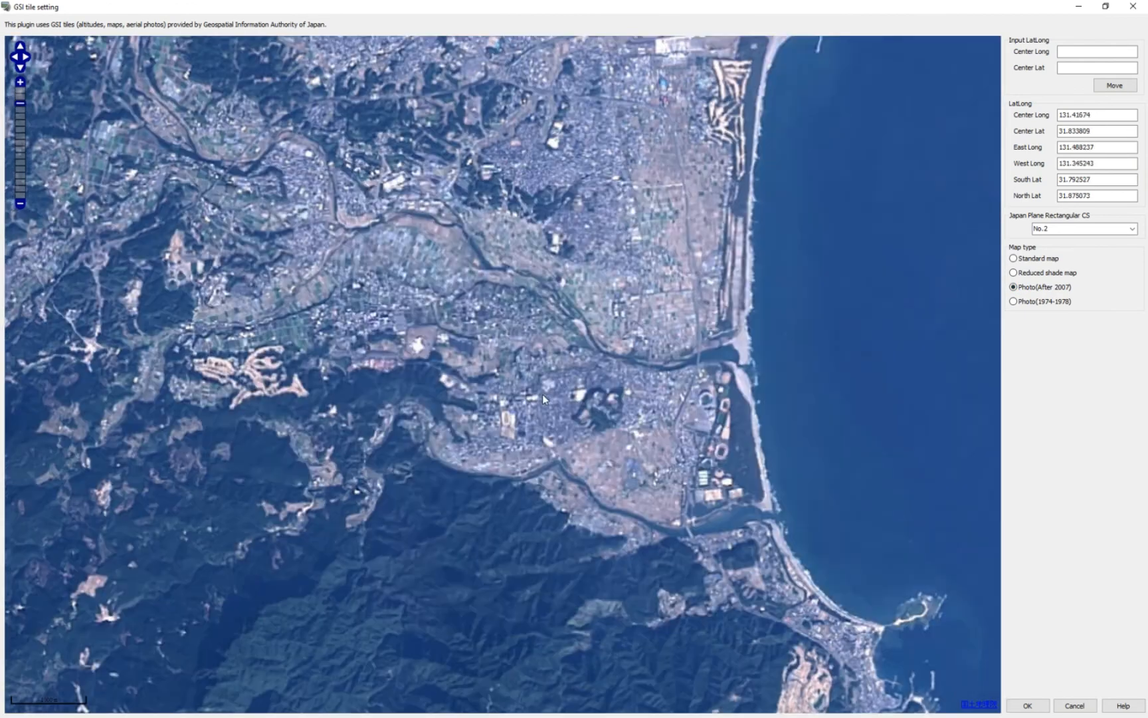
scroll(541, 394, up, 1)
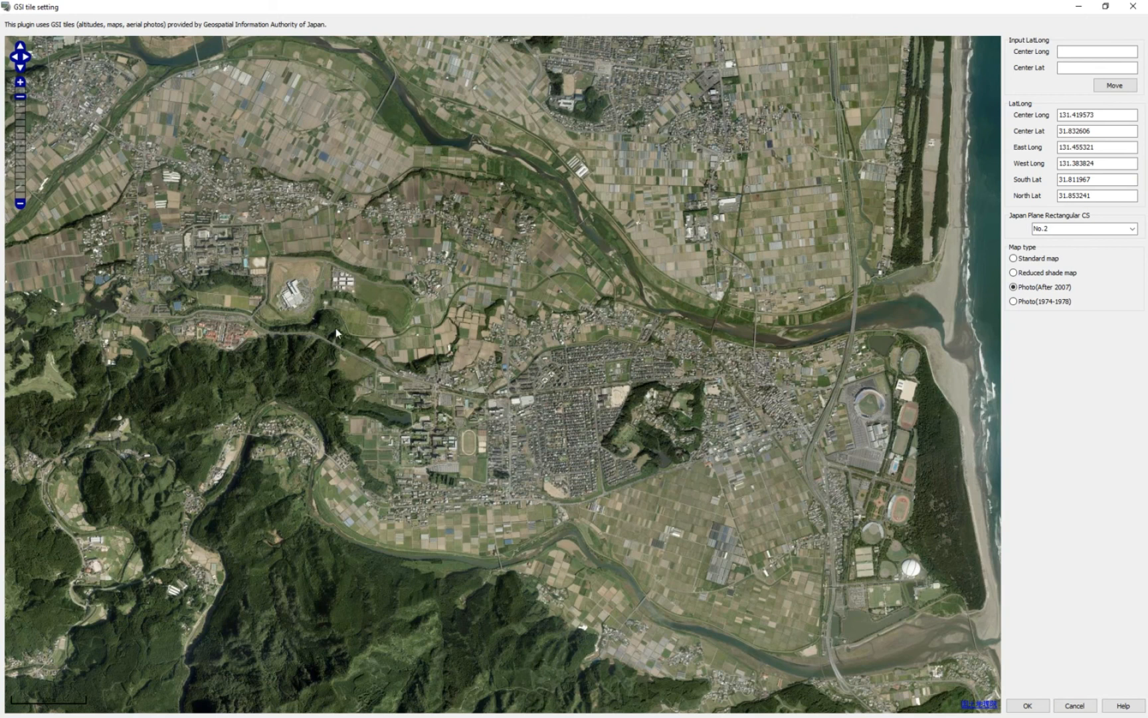
drag(669, 411, 622, 402)
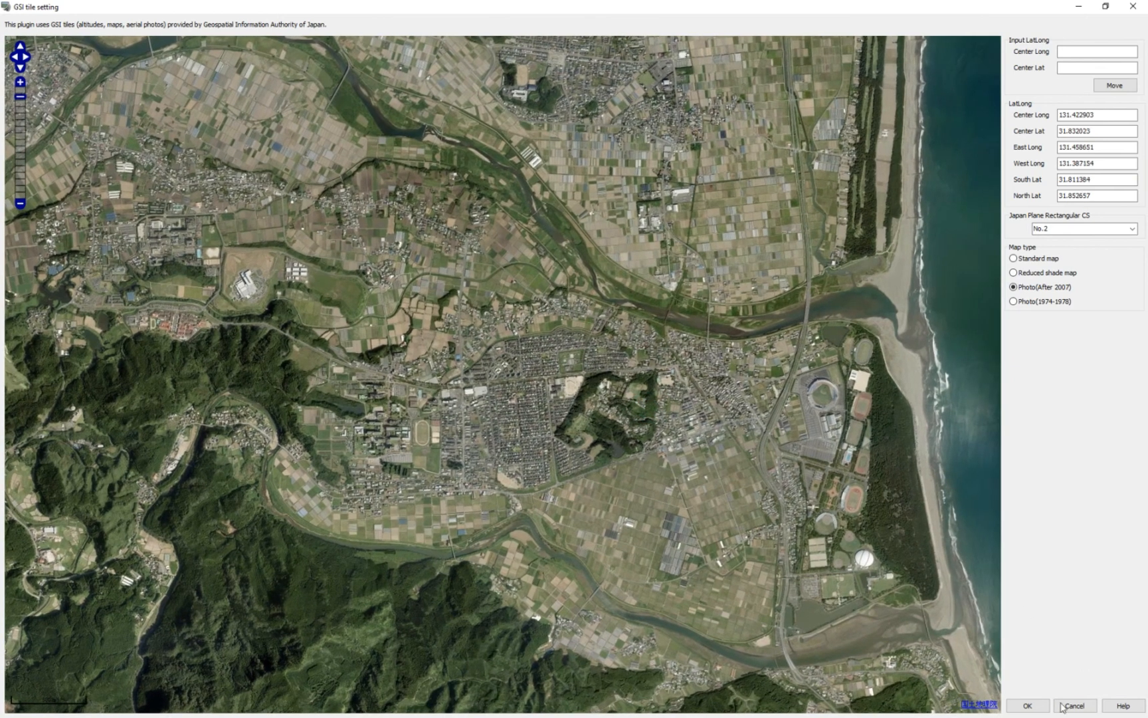
click(1028, 705)
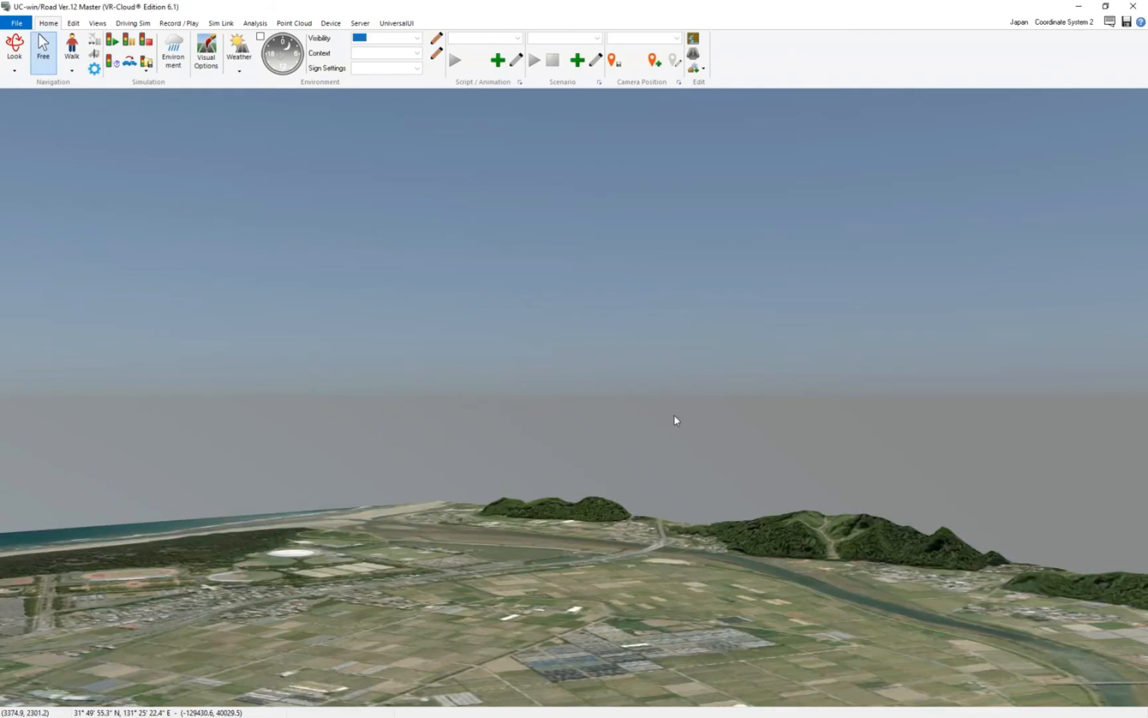
Navigate around the 3D view to inspect the imported terrain with aerial photo texture.
drag(316, 326, 850, 367)
mouse_move(522, 349)
mouse_down()
mouse_move(859, 333)
mouse_move(507, 274)
mouse_move(494, 336)
mouse_move(467, 336)
mouse_move(665, 336)
mouse_move(500, 334)
mouse_move(498, 321)
mouse_move(299, 334)
mouse_move(784, 343)
mouse_up()
drag(315, 308, 667, 371)
scroll(667, 370, down, 10)
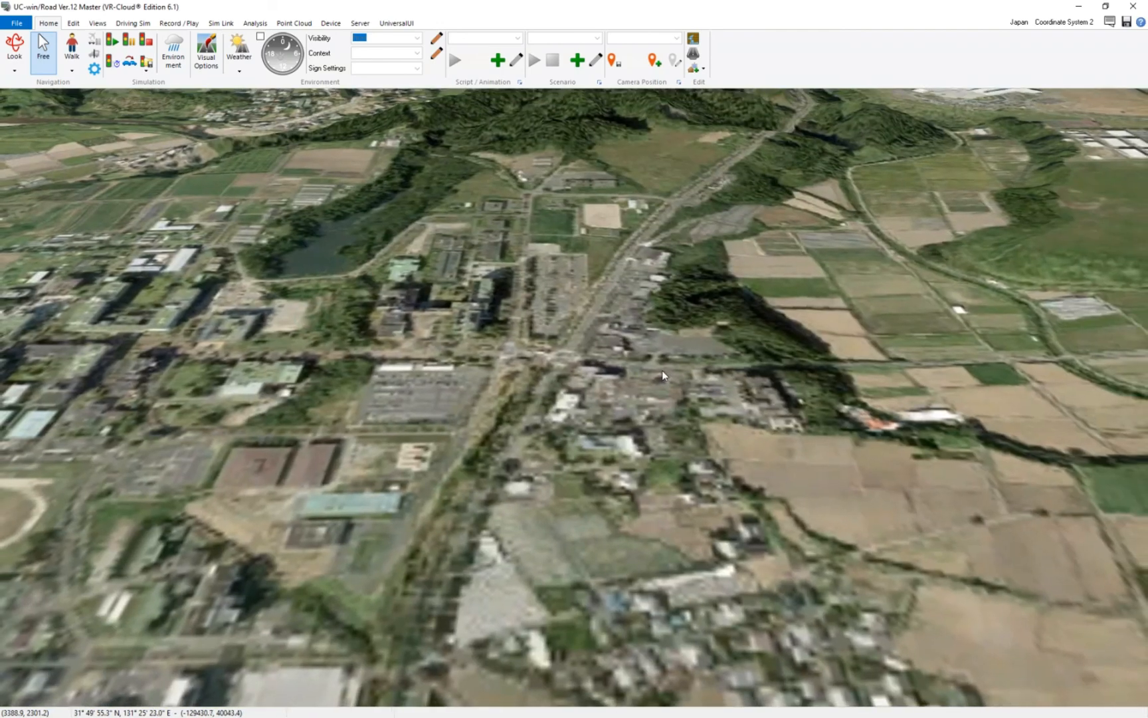